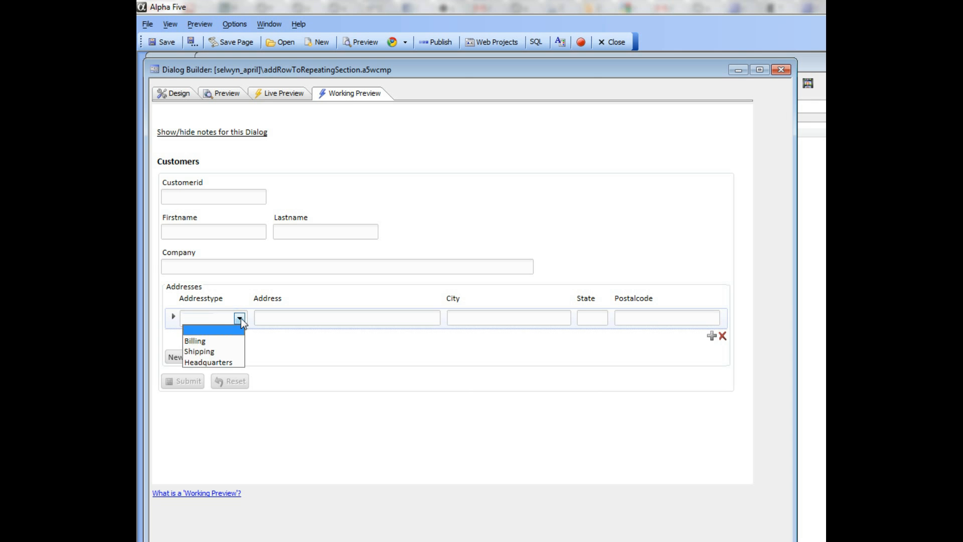
# Step: Fill the first address row with type Billing and address asdf, and add a blank row directly in the repeating section
pyautogui.click(213, 340)
pyautogui.click(393, 320)
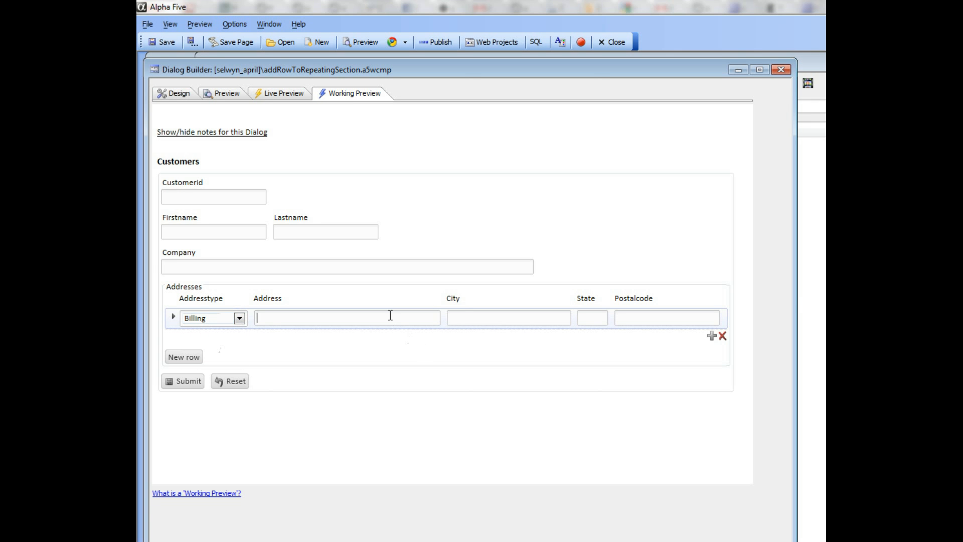
pyautogui.write('asdf')
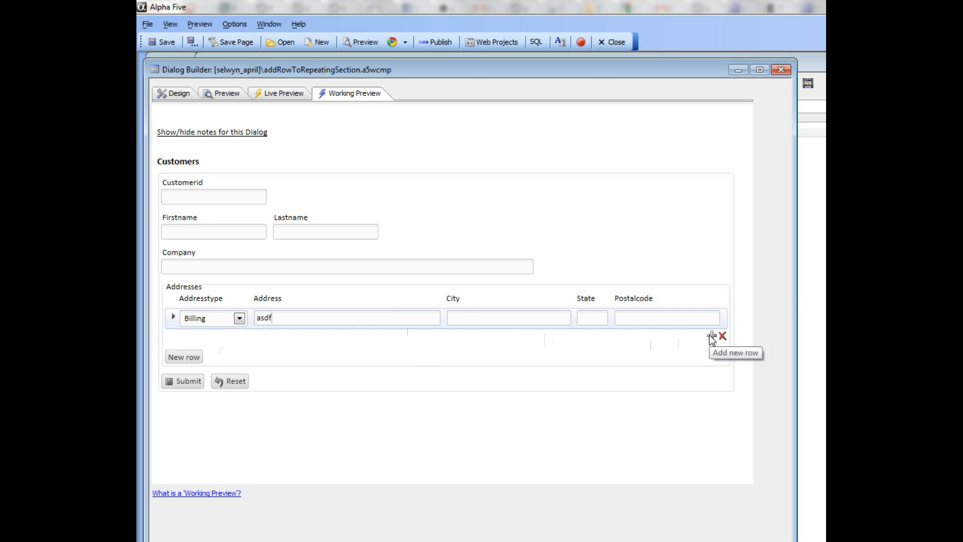
pyautogui.click(712, 336)
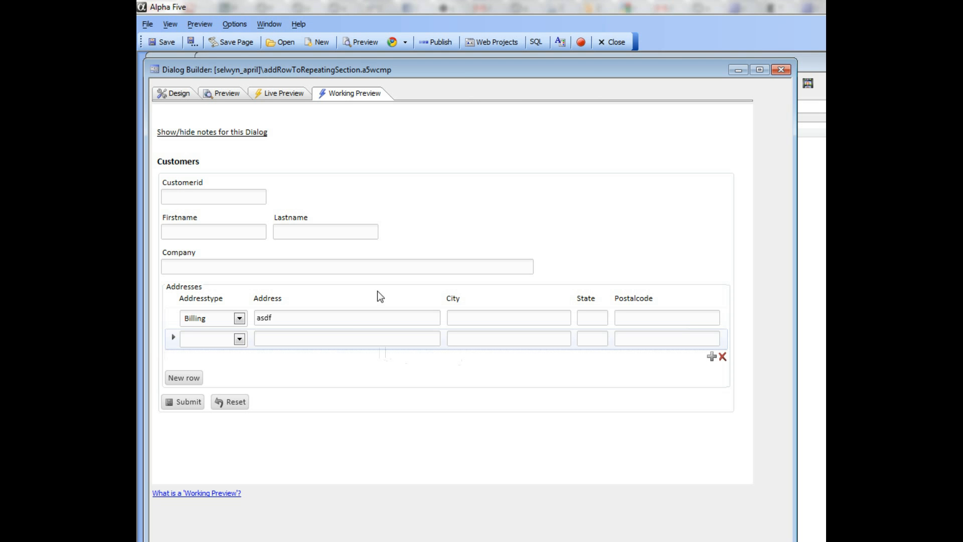
# Step: Reload the working preview and fill the first address row with type Billing and a street address
pyautogui.click(156, 95)
pyautogui.click(344, 95)
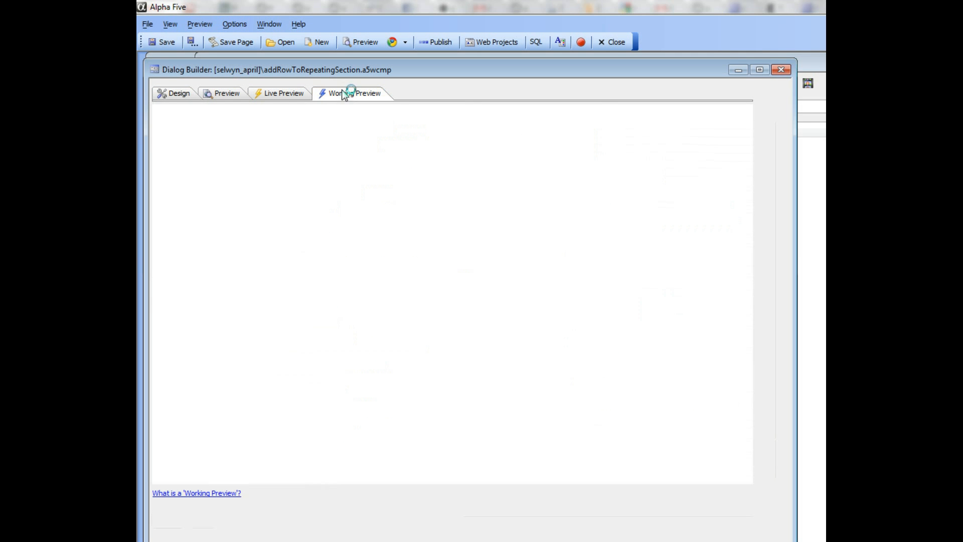
pyautogui.click(240, 318)
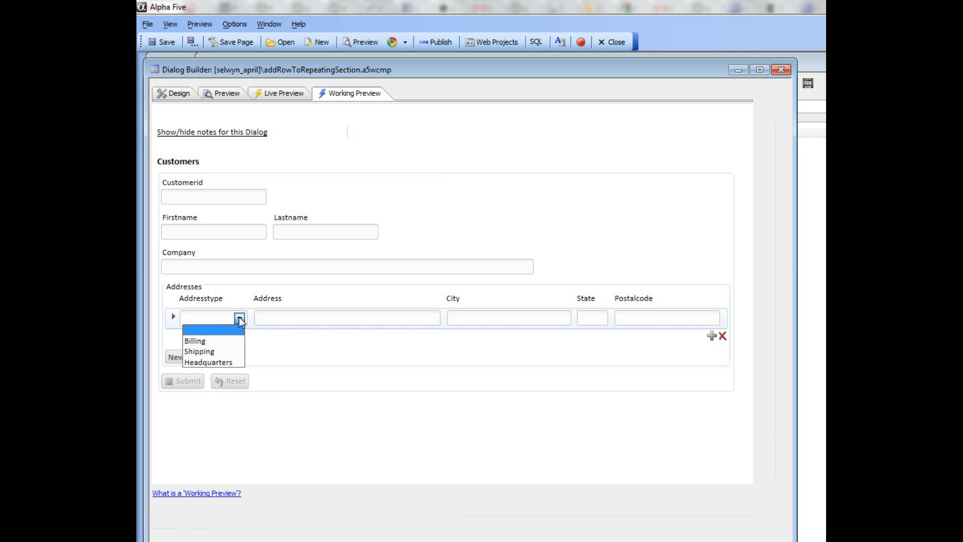
pyautogui.click(213, 341)
pyautogui.click(280, 317)
pyautogui.write('123 main')
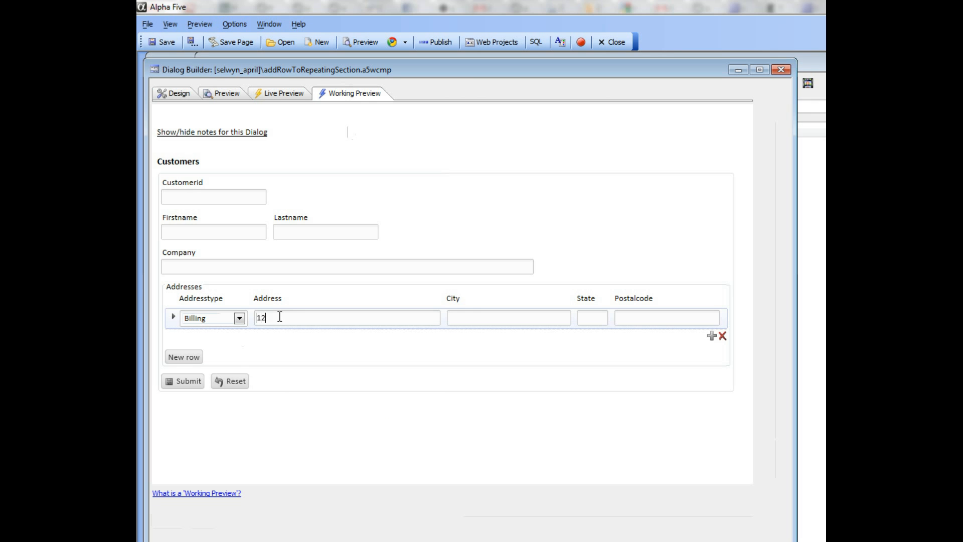
pyautogui.write(' st')
# Step: Add a second address row through the New row pop-up form, with type Headquarters, a street address and a city
pyautogui.click(189, 357)
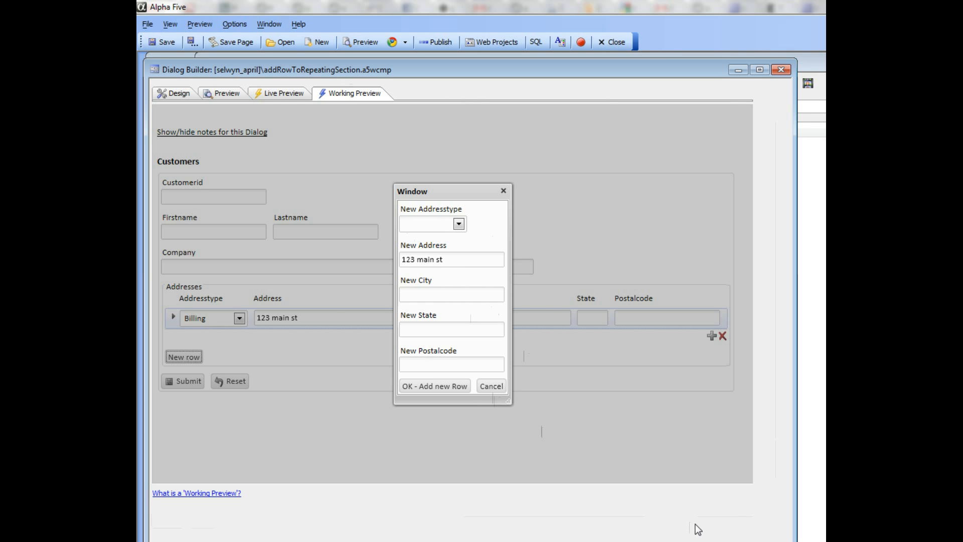
pyautogui.click(459, 224)
pyautogui.click(428, 269)
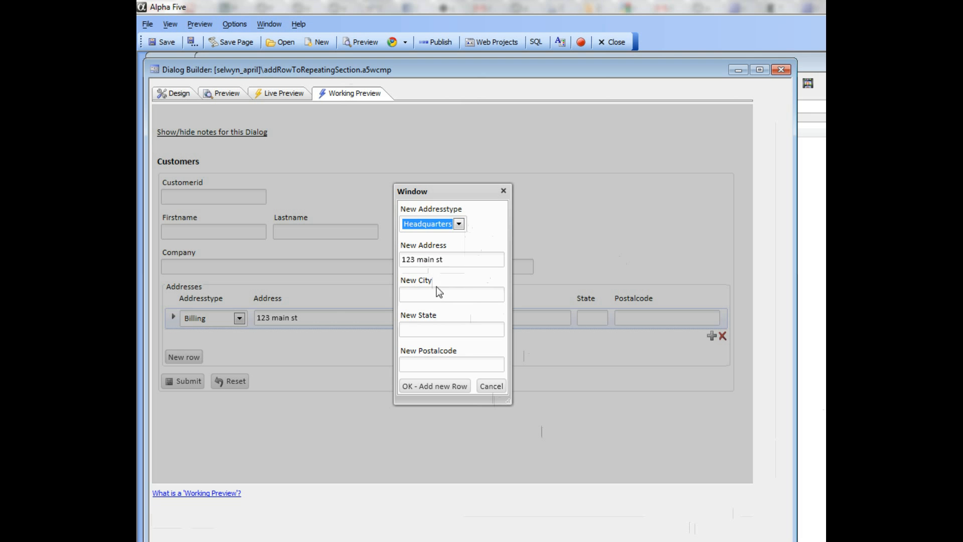
pyautogui.press('Tab')
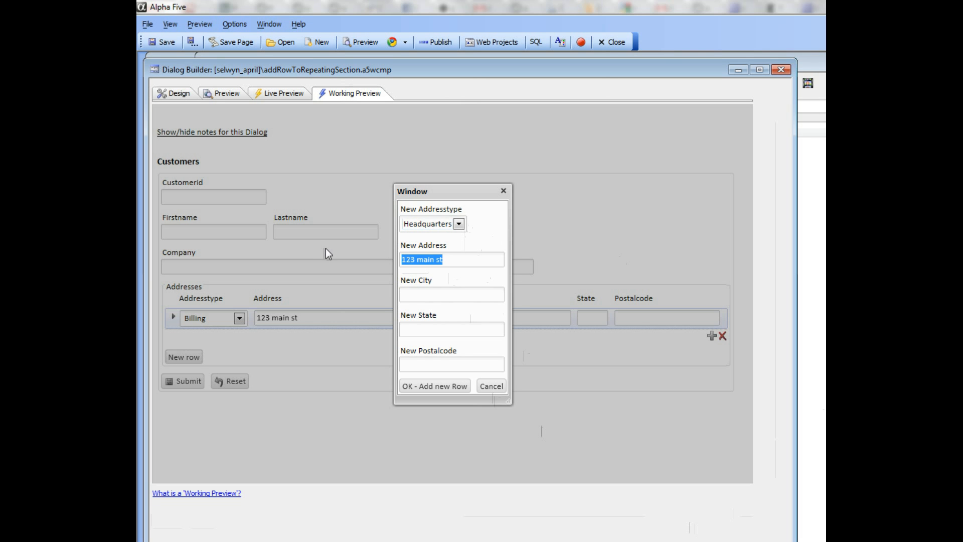
pyautogui.write('23 circle rd')
pyautogui.click(424, 299)
pyautogui.write('new yor')
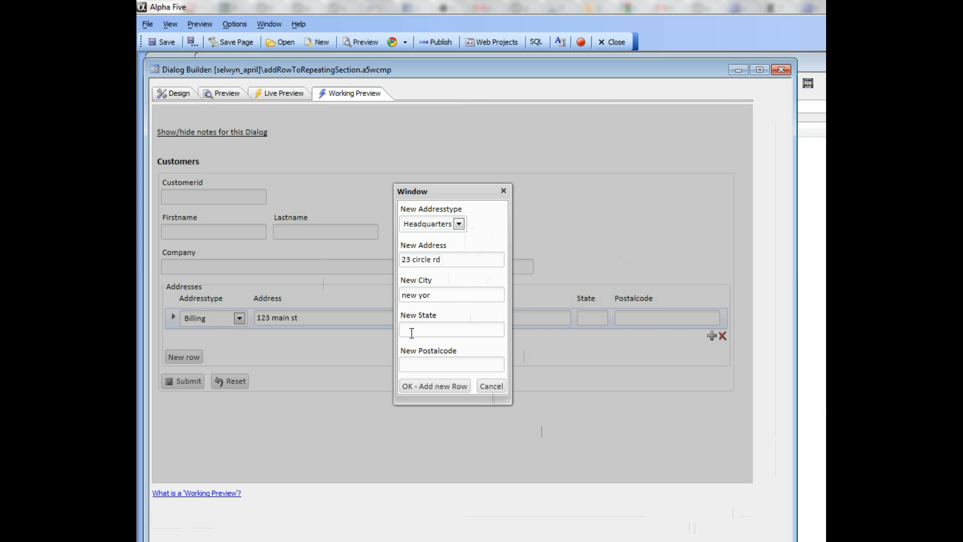
pyautogui.click(438, 389)
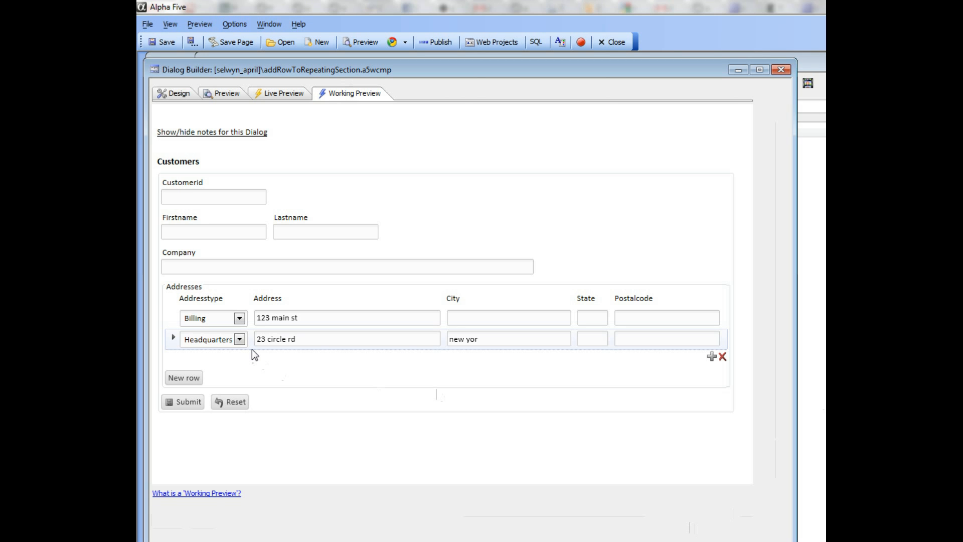
# Step: Reopen the New row pop-up form to view the values it carries from the current row, and close it
pyautogui.click(192, 382)
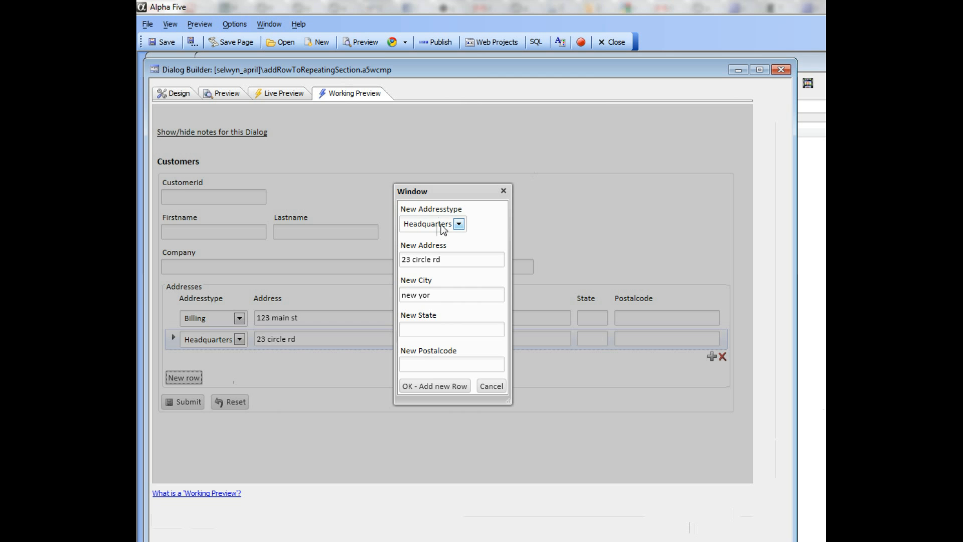
pyautogui.click(503, 190)
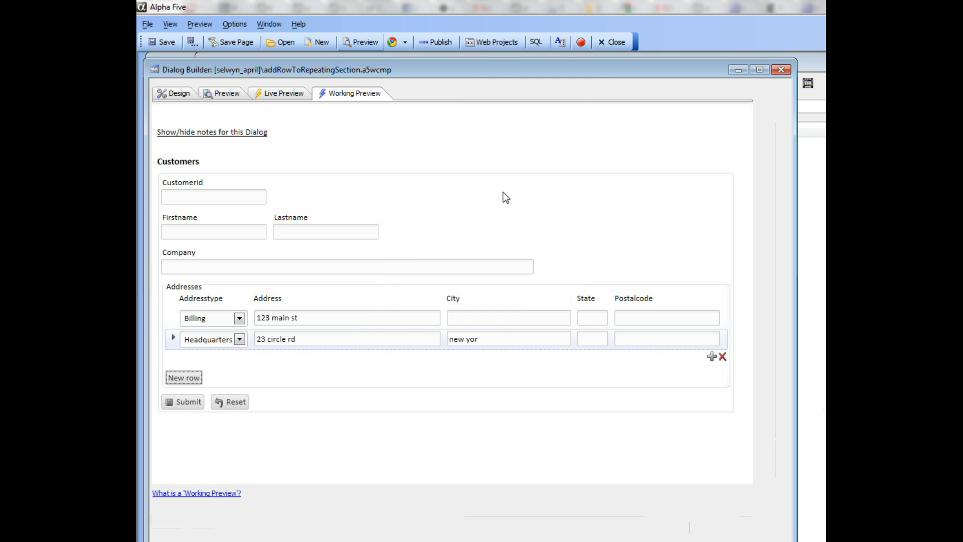
# Step: Examine the controls inside the ADDRECORDDIALOG container in the design, and check whether they appear in the working preview
pyautogui.click(169, 93)
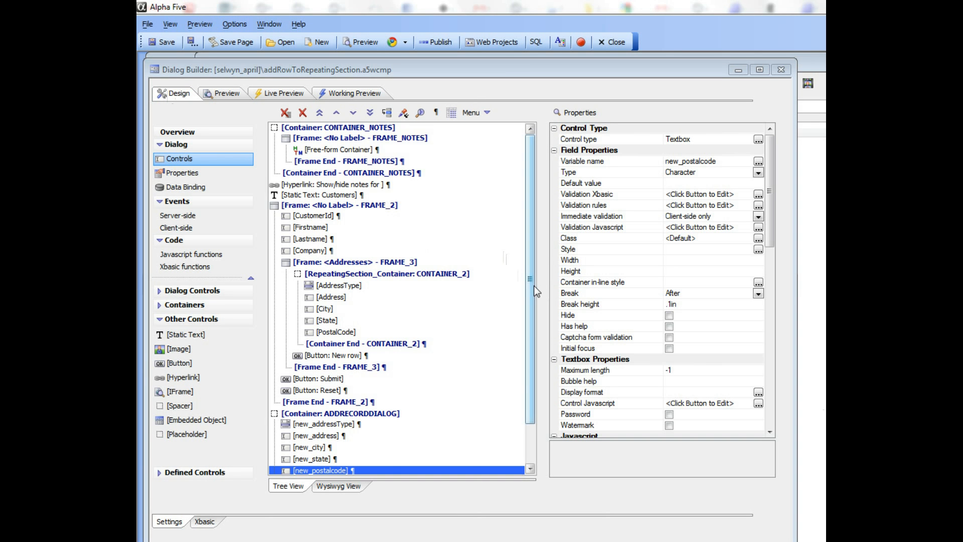
pyautogui.moveTo(531, 289); pyautogui.dragTo(525, 389)
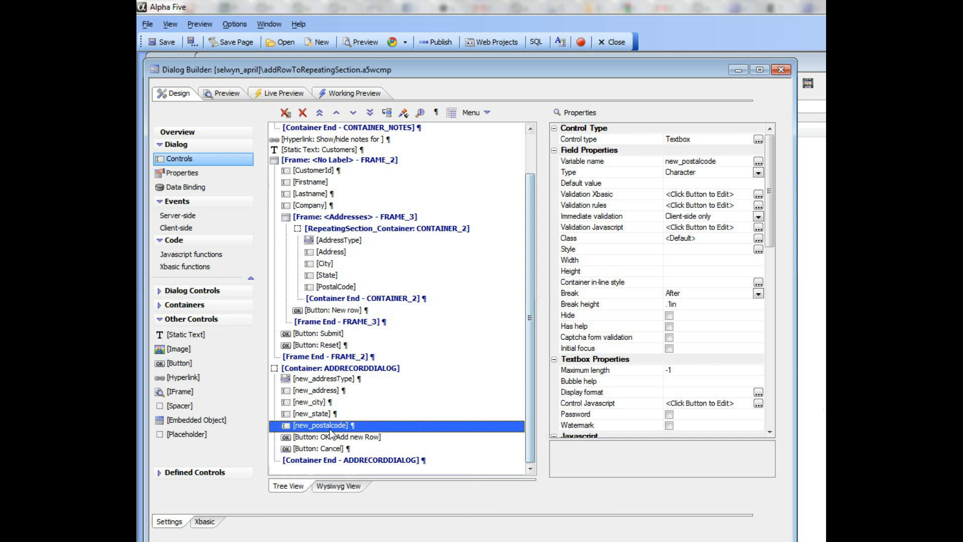
pyautogui.click(318, 380)
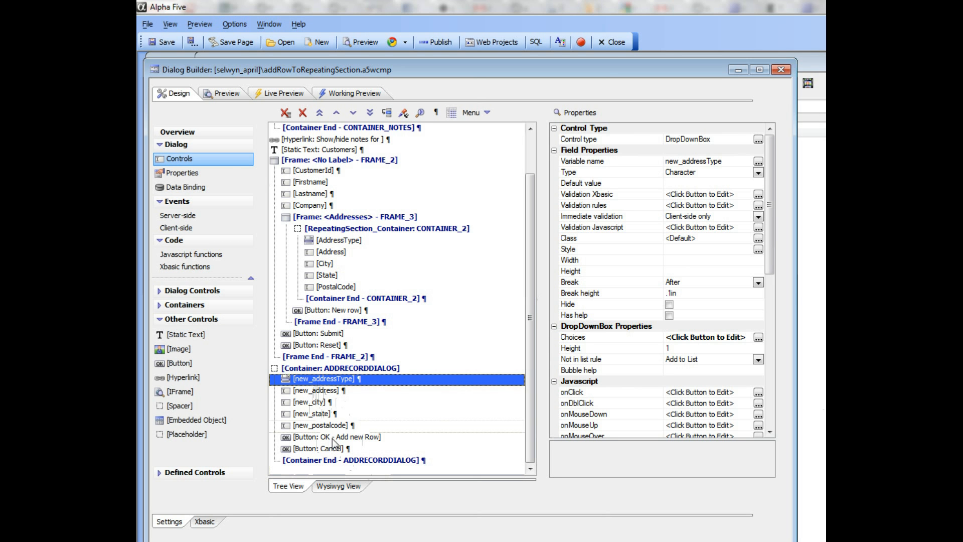
pyautogui.moveTo(316, 391); pyautogui.dragTo(320, 447)
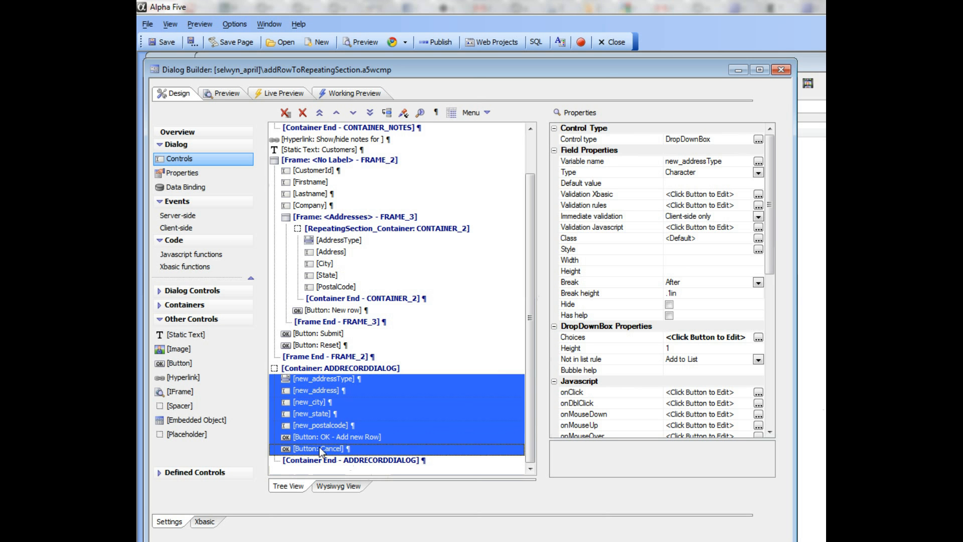
pyautogui.click(366, 93)
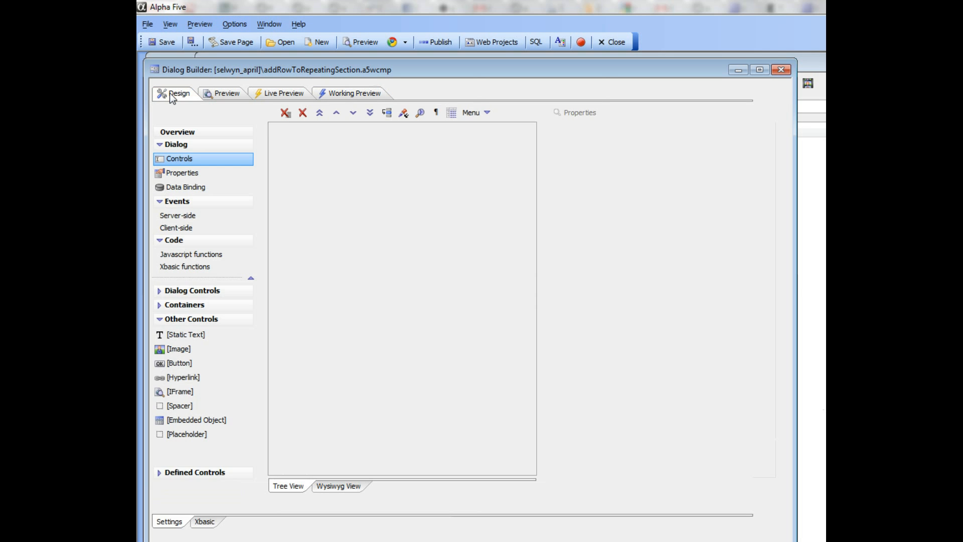
pyautogui.click(170, 93)
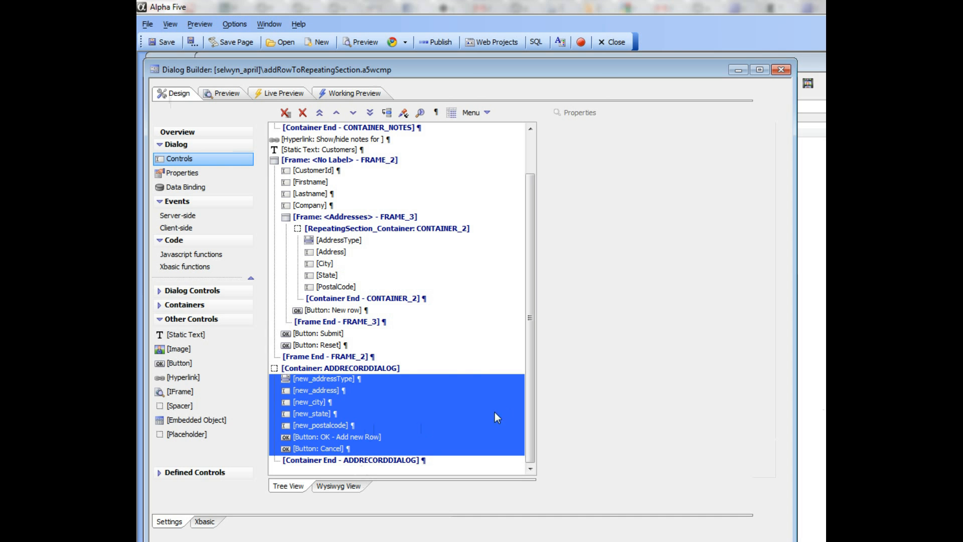
# Step: Examine the start and end markers of the ADDRECORDDIALOG container and its container ID property
pyautogui.click(337, 369)
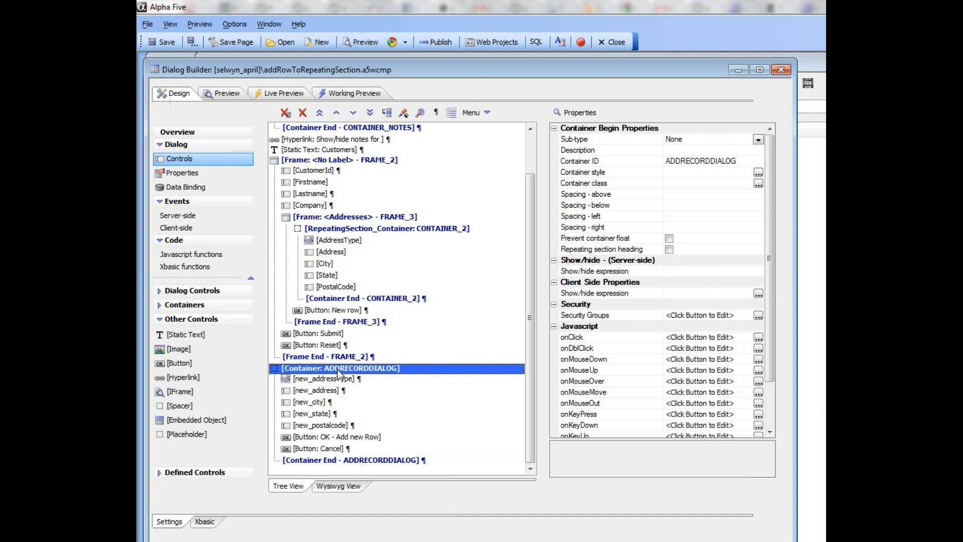
pyautogui.click(353, 460)
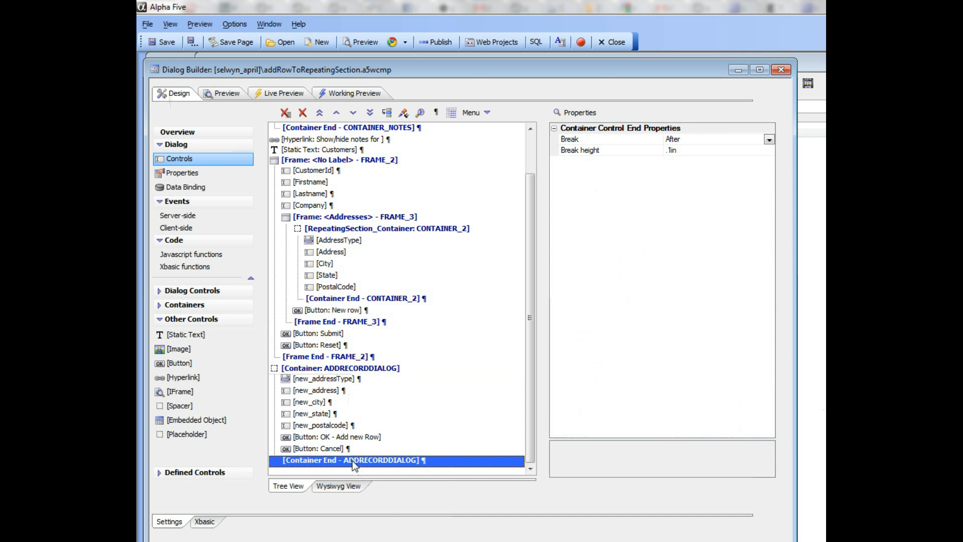
pyautogui.click(357, 370)
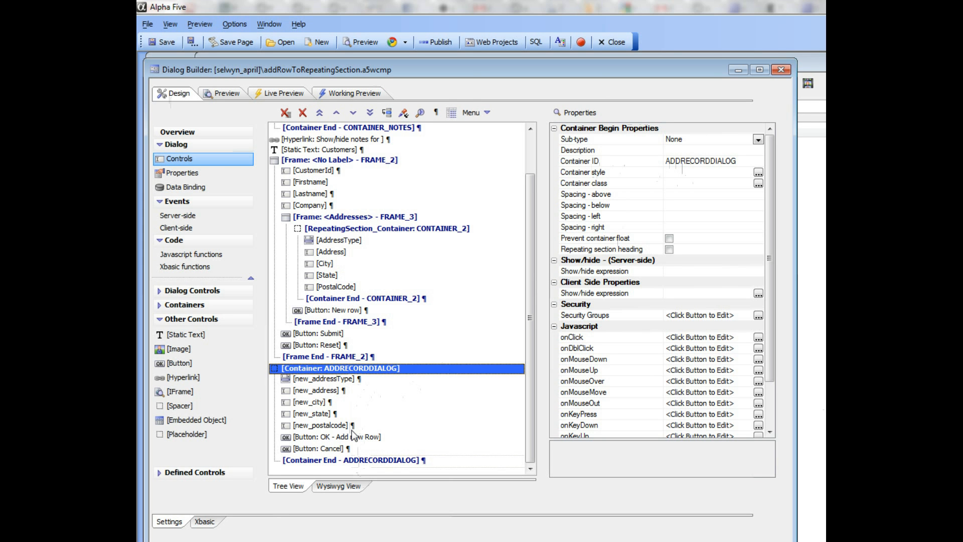
# Step: Open the onClick event of the New row button to view its list of actions
pyautogui.click(338, 311)
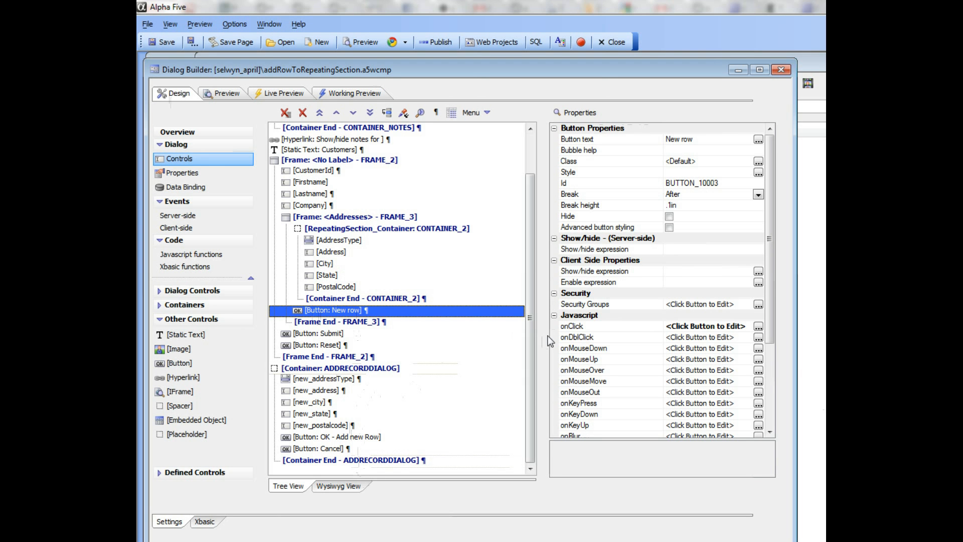
pyautogui.click(589, 325)
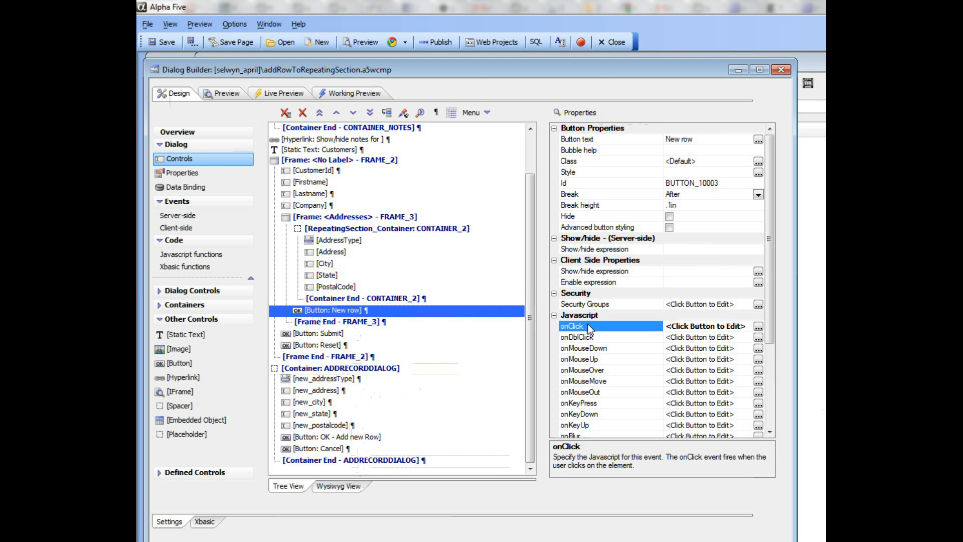
pyautogui.click(758, 326)
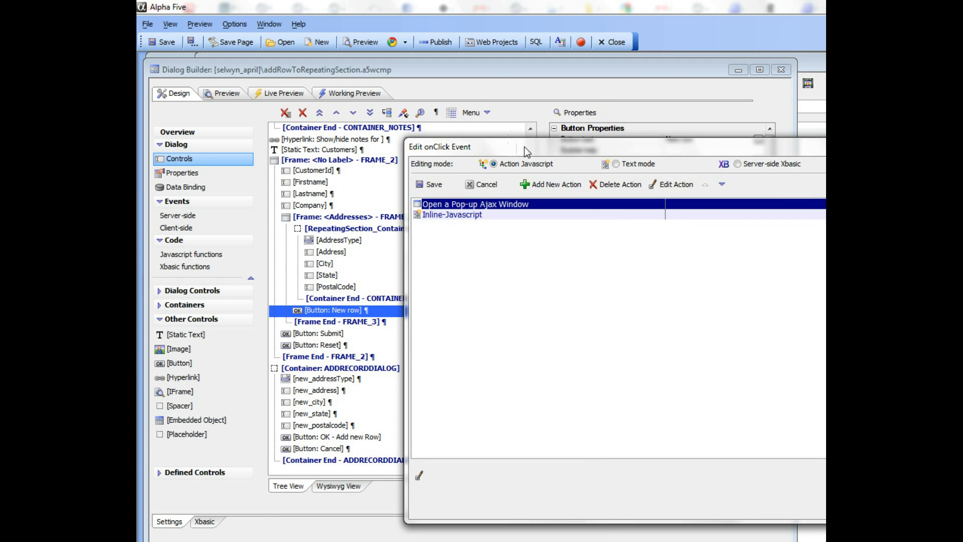
pyautogui.moveTo(524, 146); pyautogui.dragTo(374, 197)
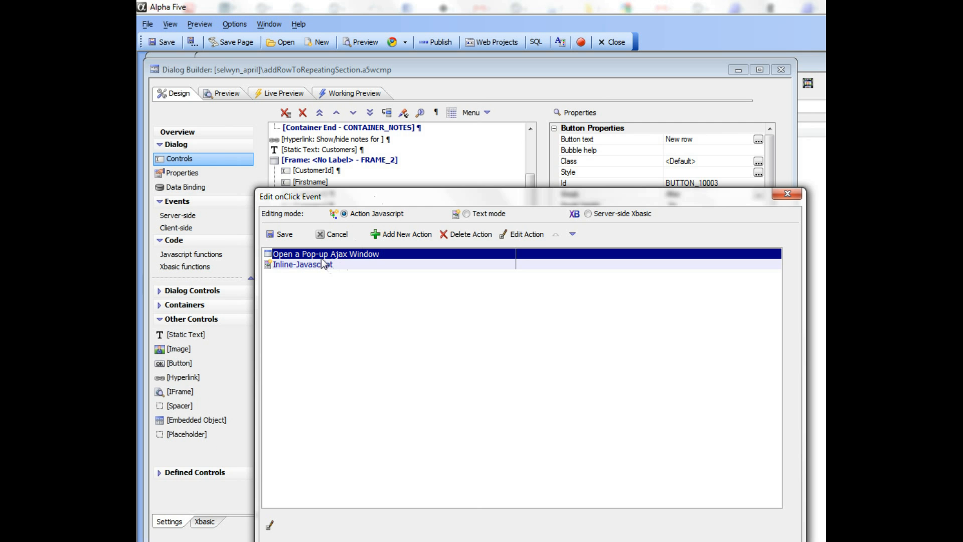
# Step: Inspect the Open a Pop-up Ajax Window action and its Container id choices, and close the event editor without saving
pyautogui.click(523, 235)
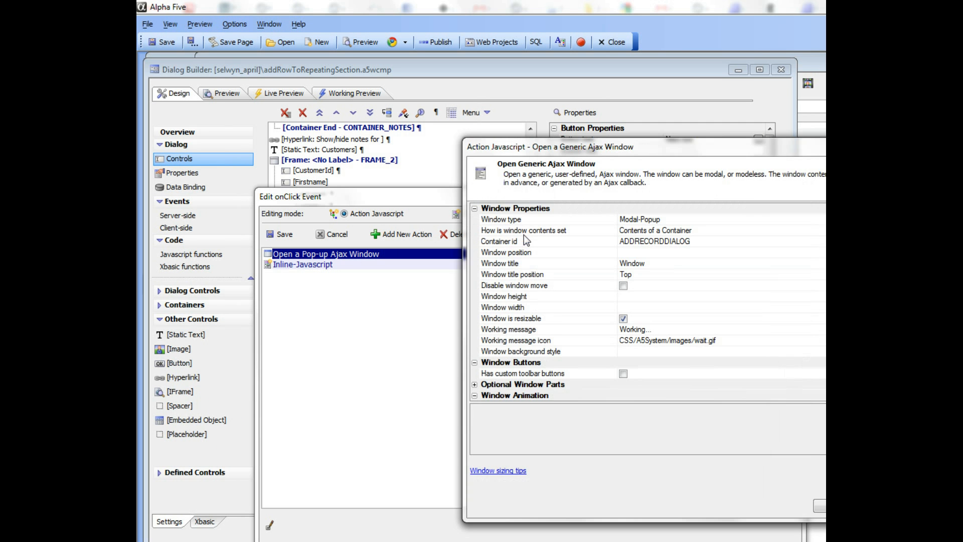
pyautogui.moveTo(561, 152); pyautogui.dragTo(441, 196)
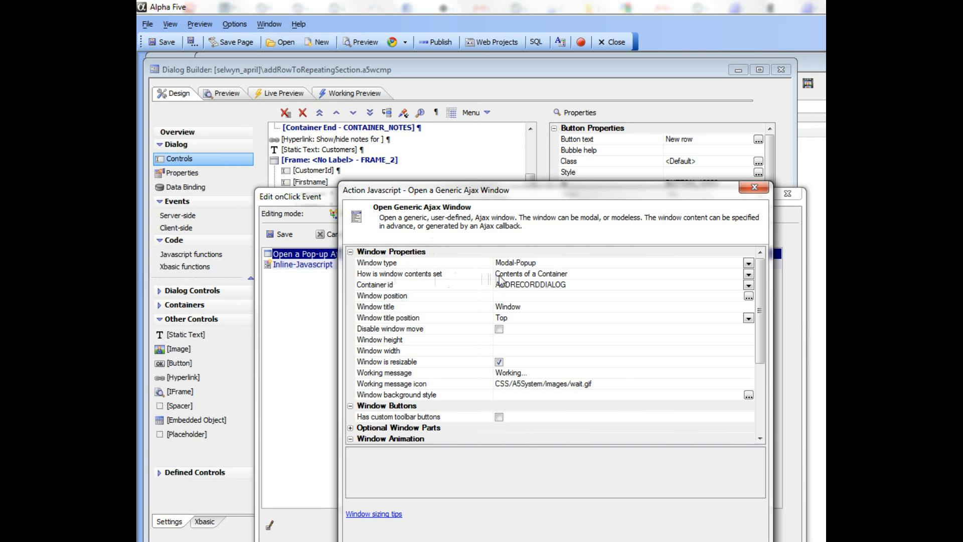
pyautogui.click(749, 286)
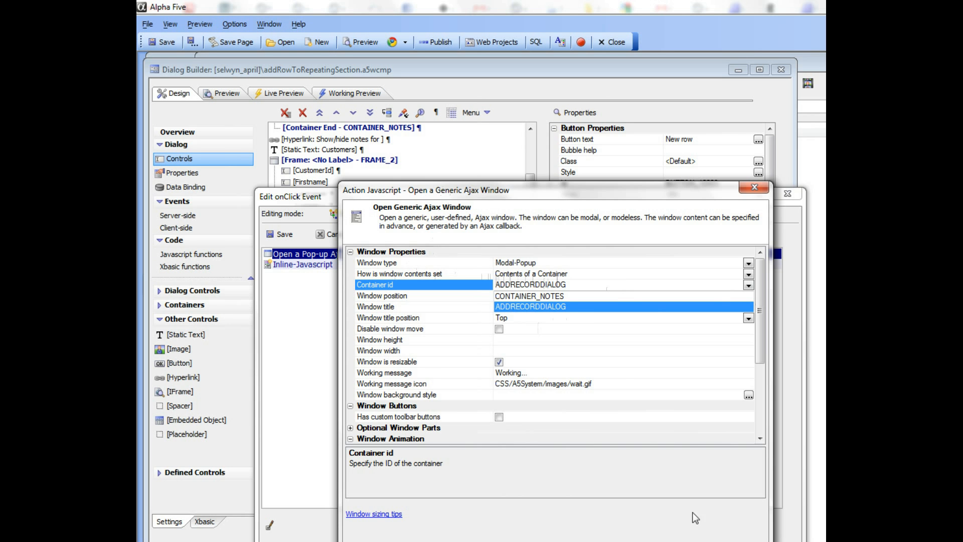
pyautogui.click(697, 539)
pyautogui.click(698, 539)
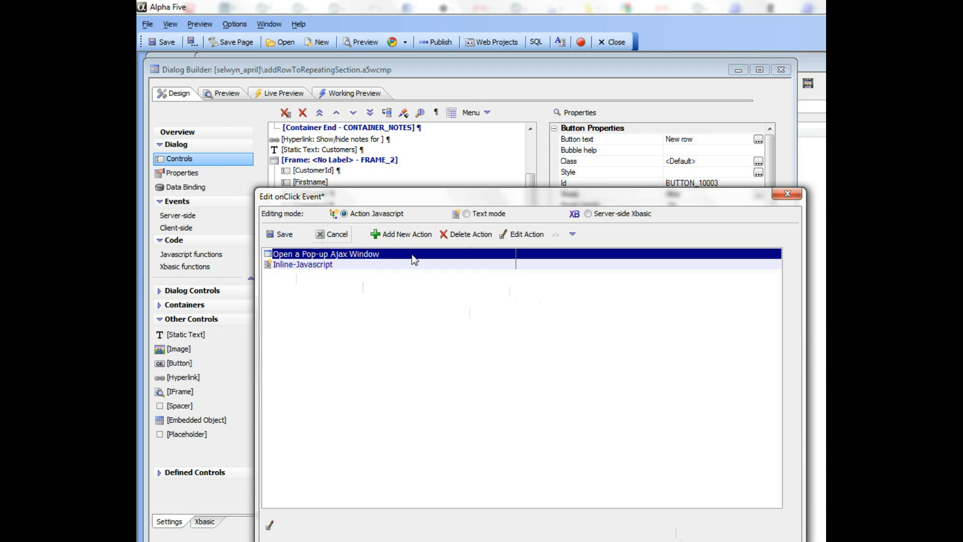
pyautogui.click(332, 235)
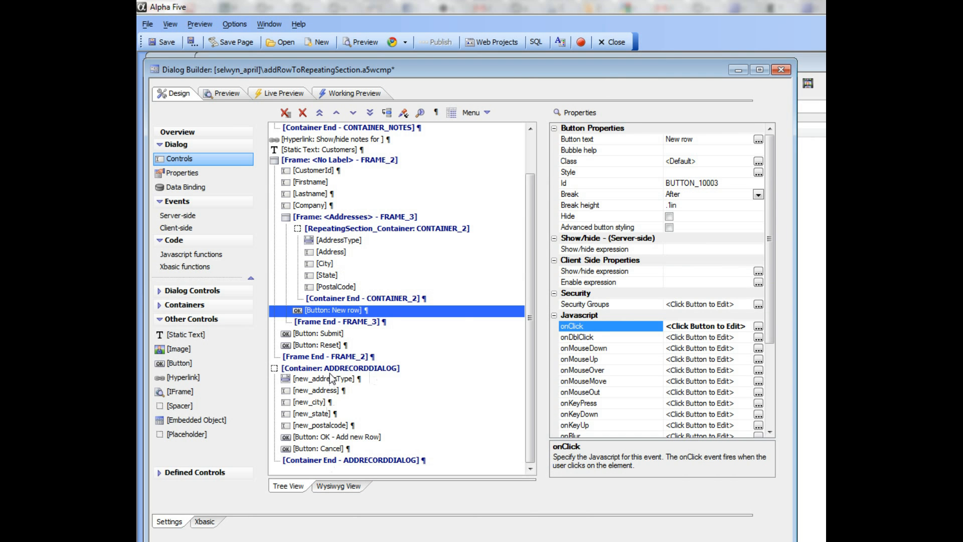
# Step: Highlight the whole ADDRECORDDIALOG container, and view the blank New row pop-up form in the working preview
pyautogui.moveTo(332, 374); pyautogui.dragTo(330, 463)
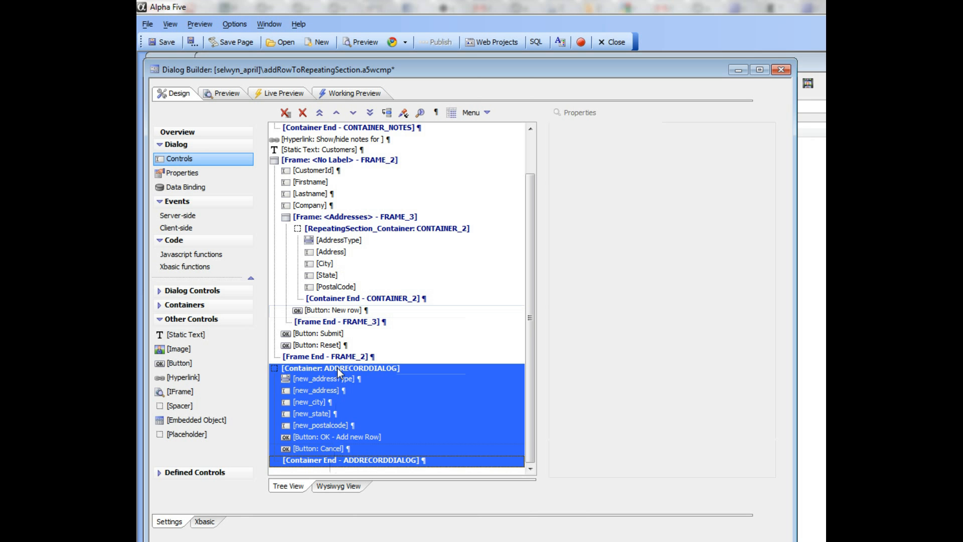
pyautogui.click(330, 310)
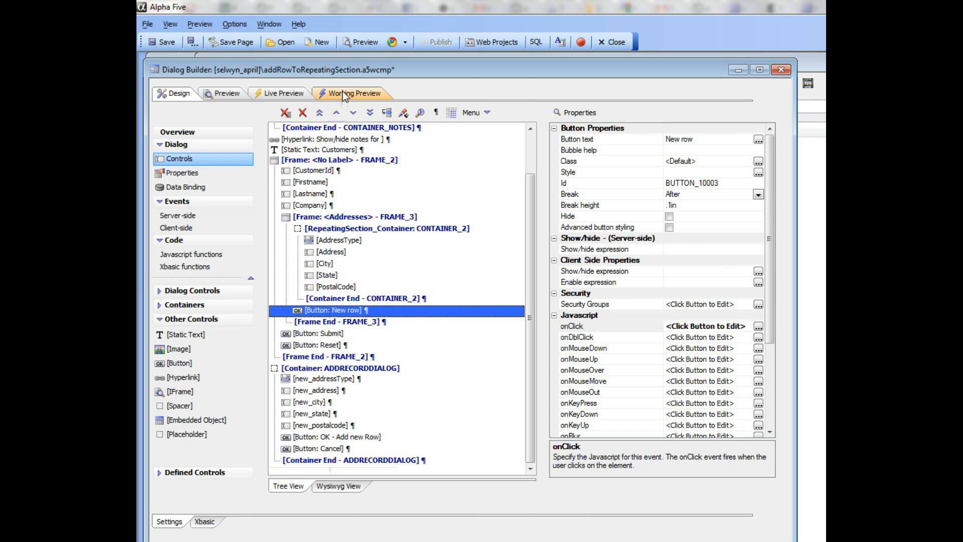
pyautogui.click(345, 95)
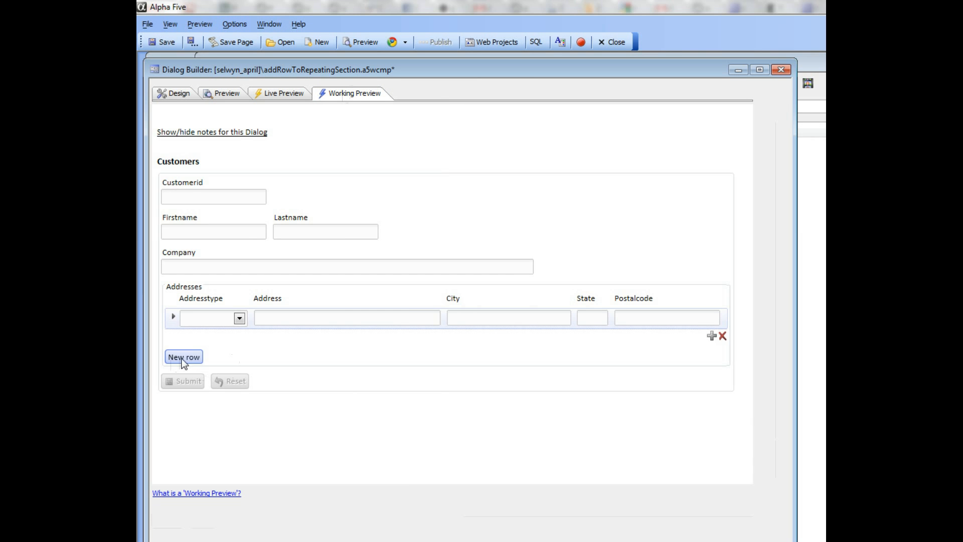
pyautogui.click(183, 357)
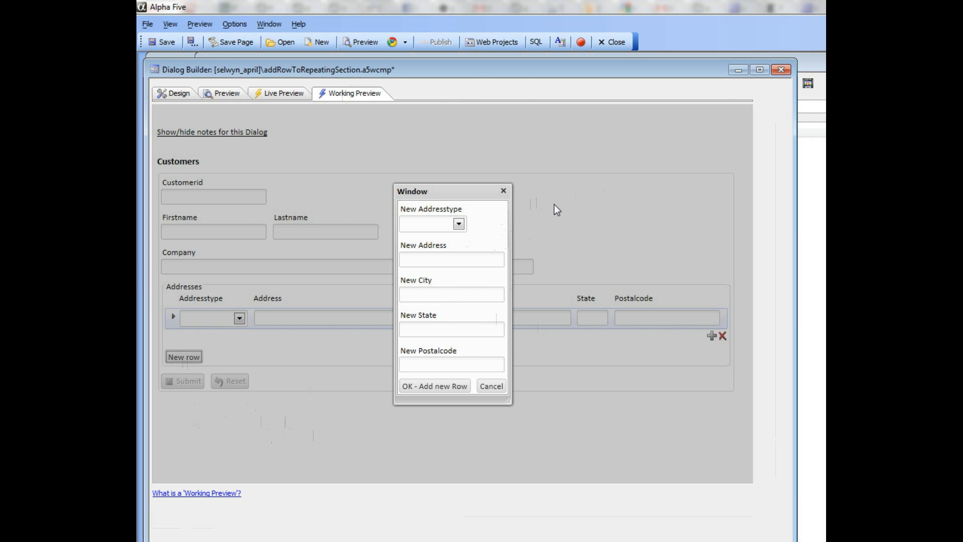
# Step: Close the pop-up form preview and reopen the New row button's onClick event in the dialog design
pyautogui.click(503, 191)
pyautogui.click(168, 98)
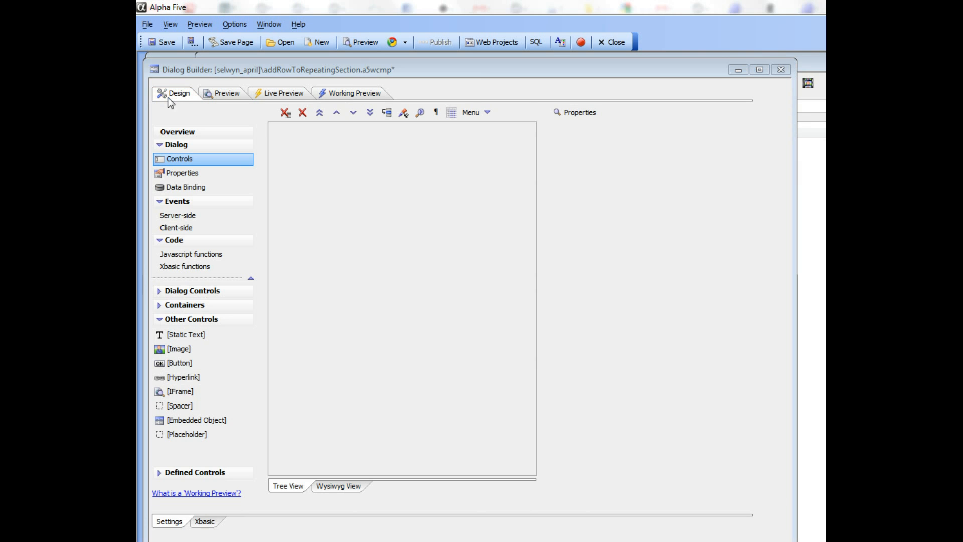
pyautogui.click(580, 327)
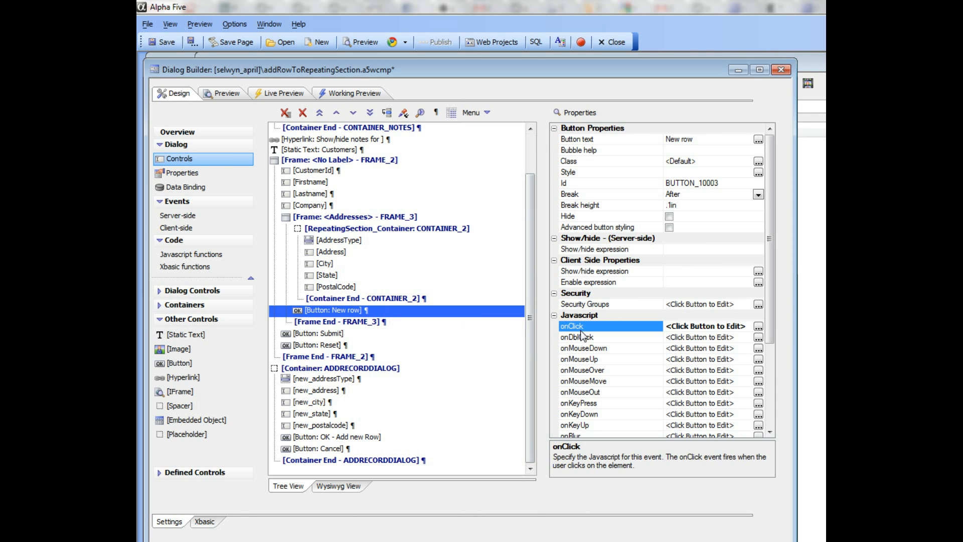
pyautogui.click(758, 328)
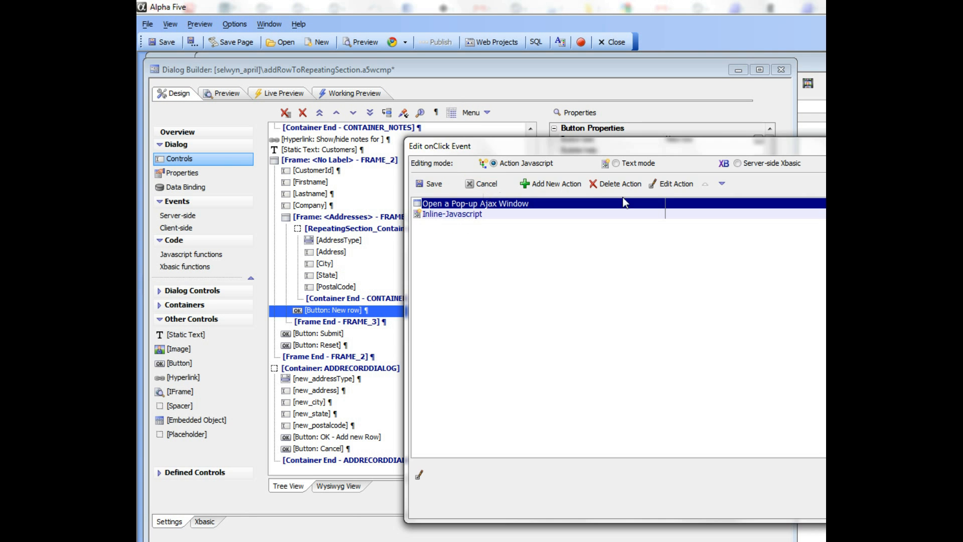
# Step: Inspect the window height and width properties of the Open a Pop-up Ajax Window action, and accept its settings
pyautogui.click(670, 183)
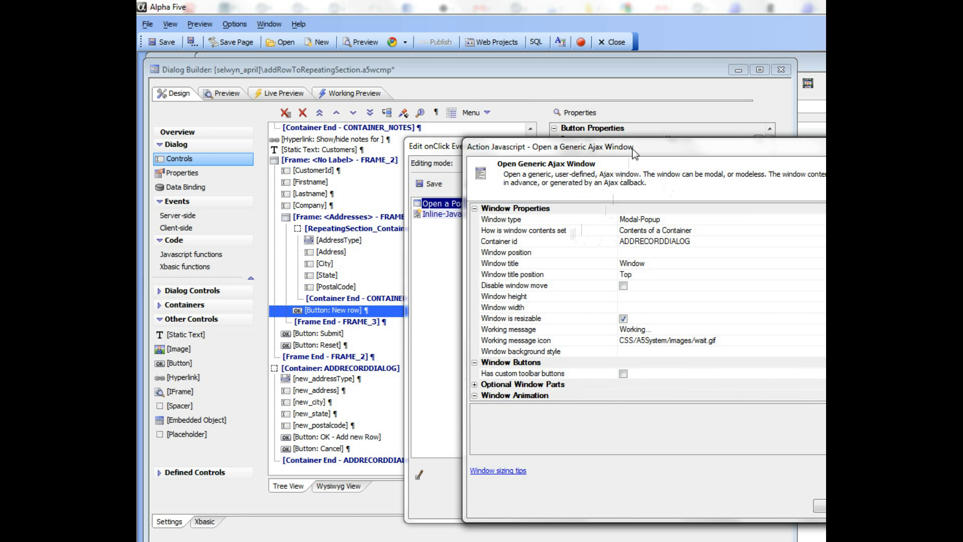
pyautogui.moveTo(627, 157); pyautogui.dragTo(497, 154)
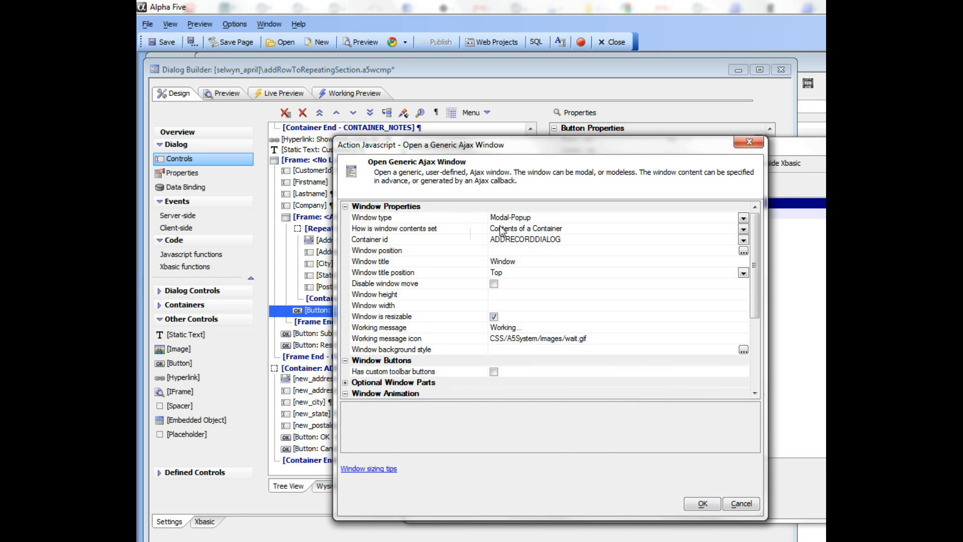
pyautogui.click(441, 295)
pyautogui.click(443, 305)
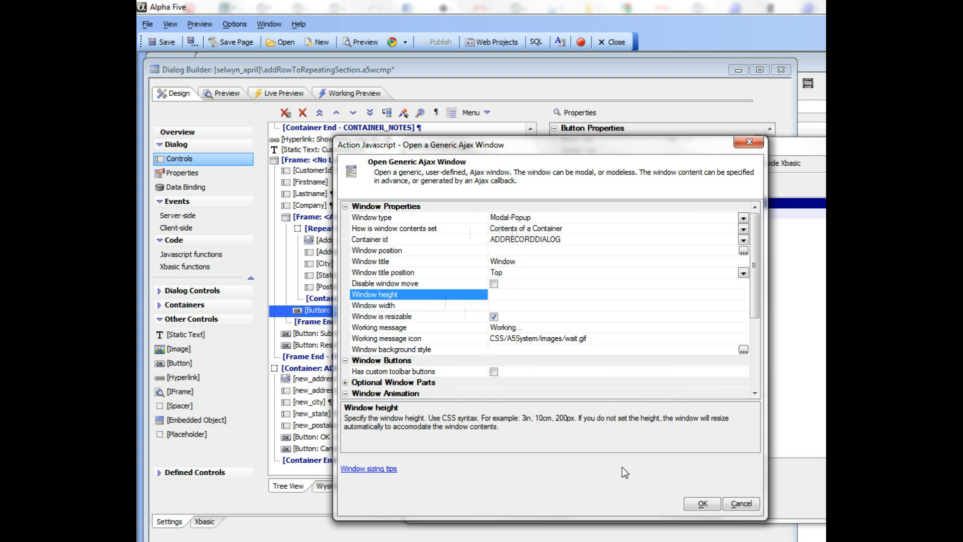
pyautogui.click(702, 505)
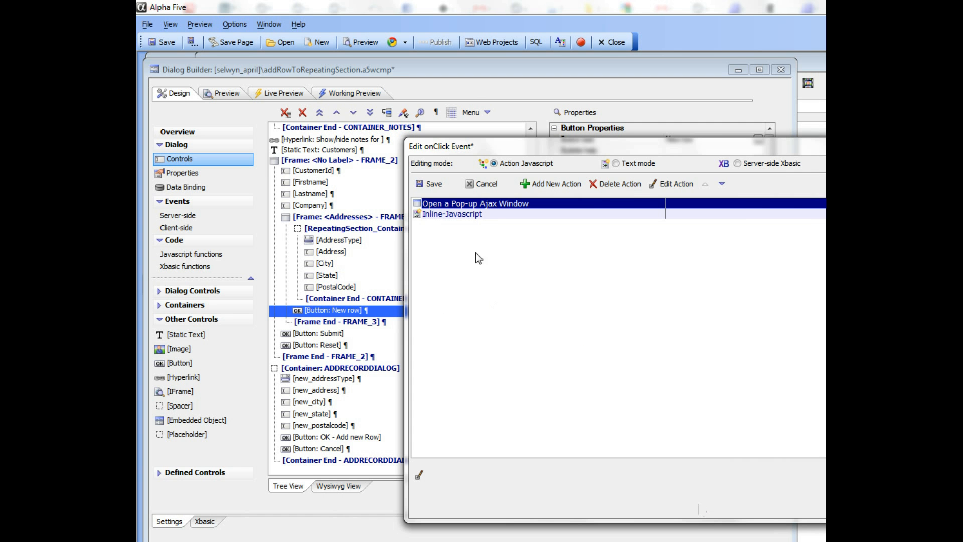
# Step: Examine the setValueFrom arguments in the Inline-Javascript action, and save and close the onClick event
pyautogui.click(492, 216)
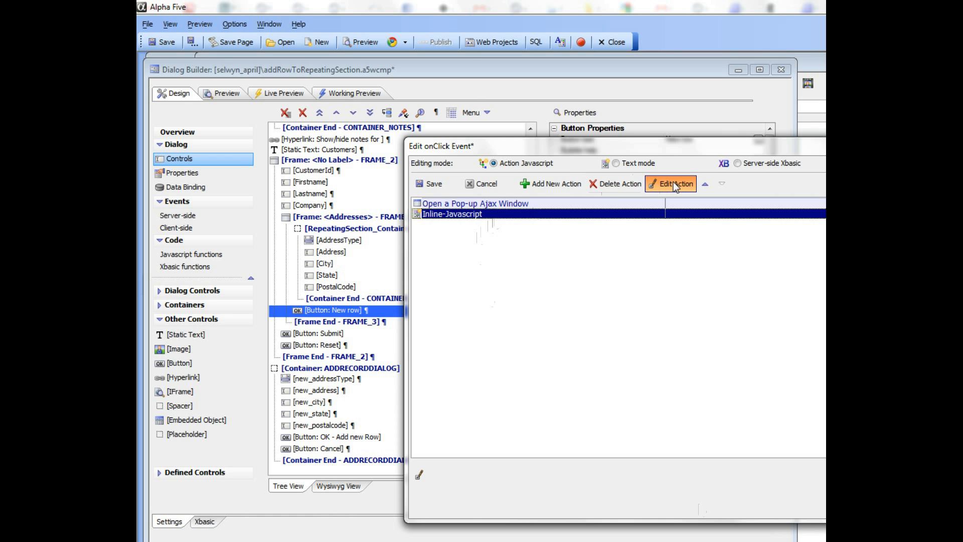
pyautogui.click(673, 184)
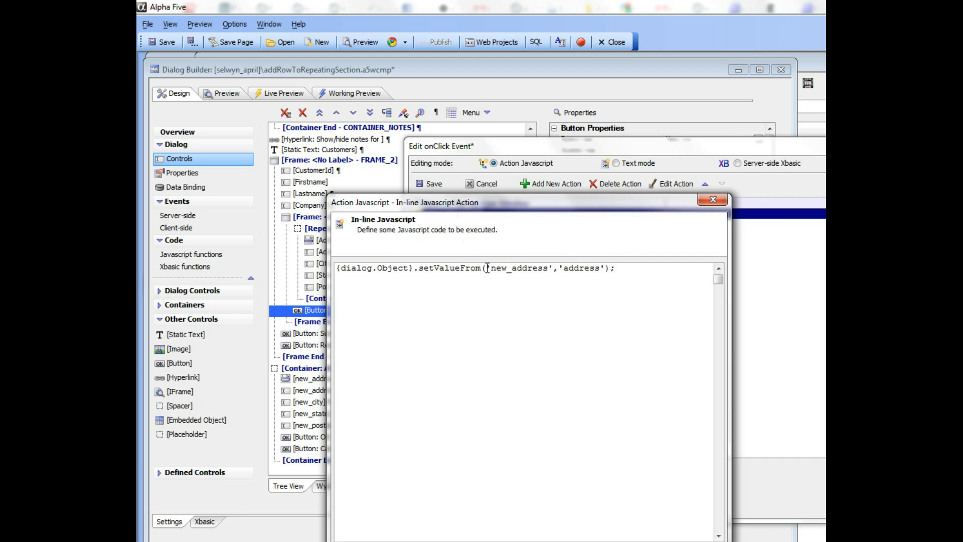
pyautogui.moveTo(486, 268); pyautogui.dragTo(599, 272)
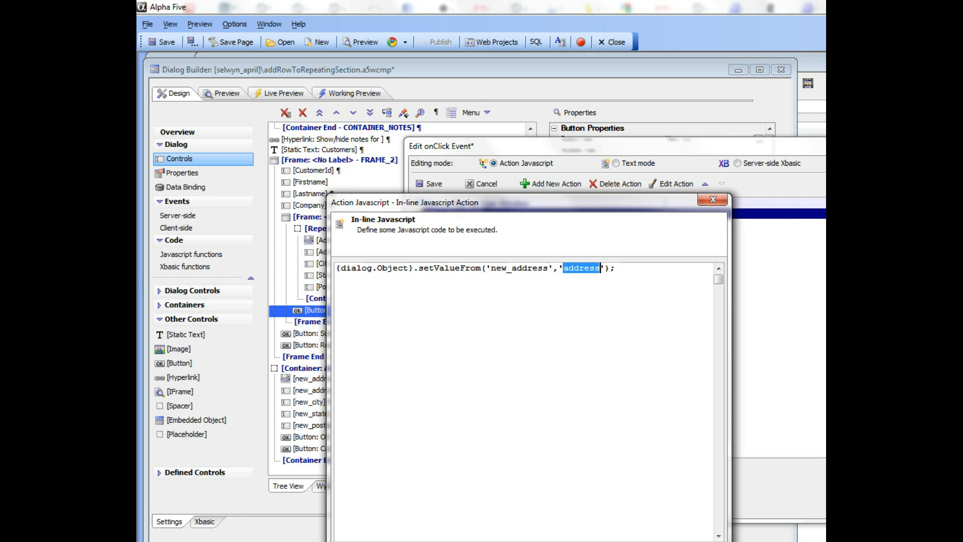
pyautogui.click(354, 541)
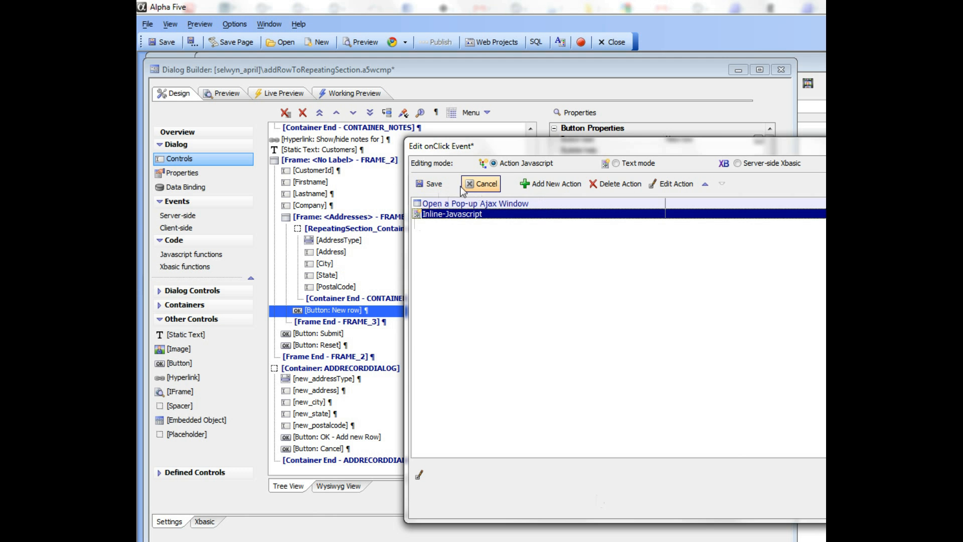
pyautogui.click(429, 185)
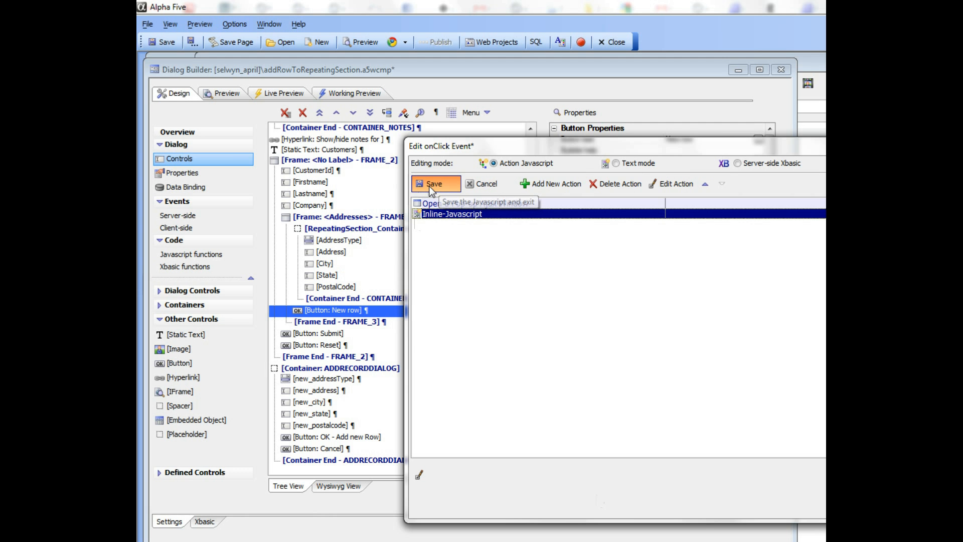